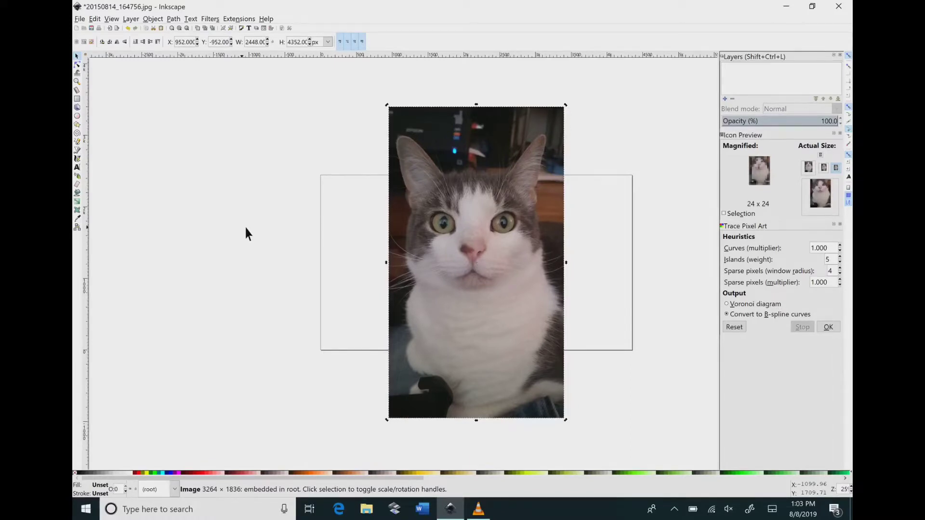
Open the File menu and dismiss it without choosing a command
left_click(80, 20)
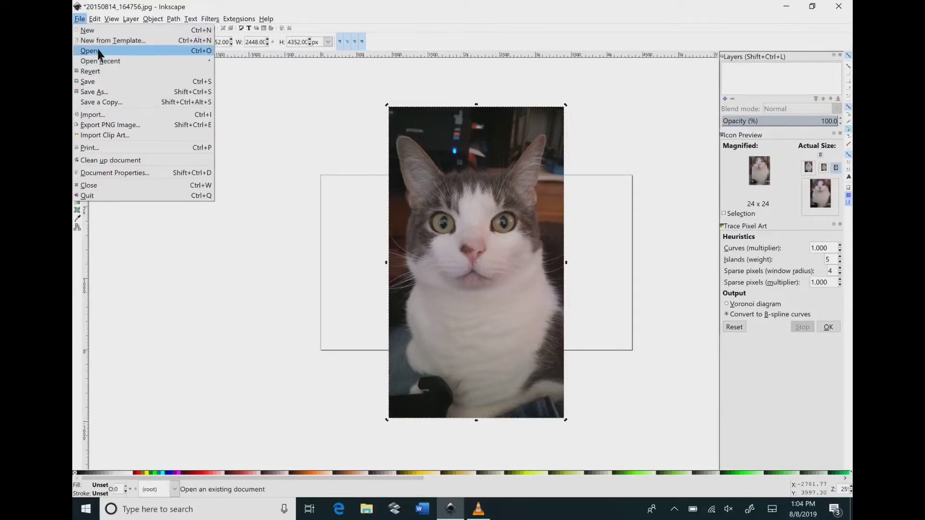
left_click(268, 115)
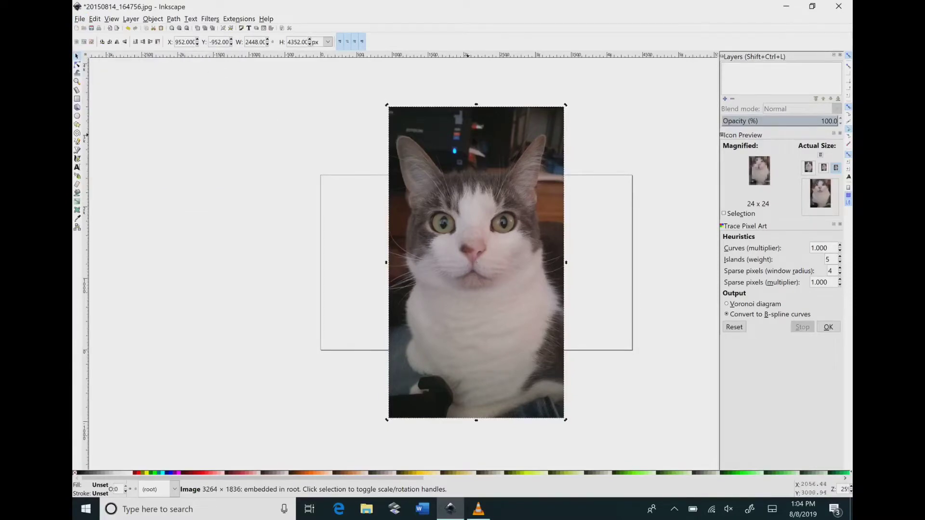
Open Path > Trace Bitmap to preview a black-and-white brightness-cutoff trace at threshold 0.450
left_click(175, 20)
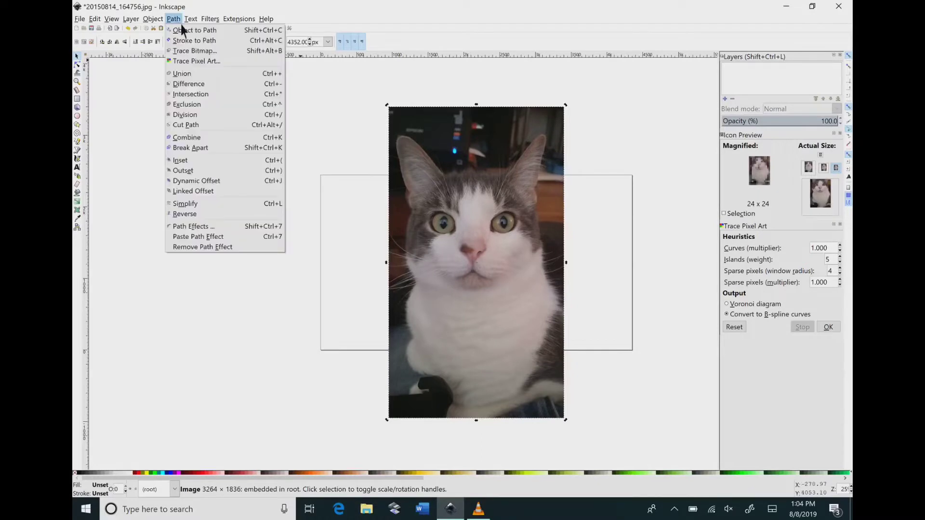
left_click(195, 51)
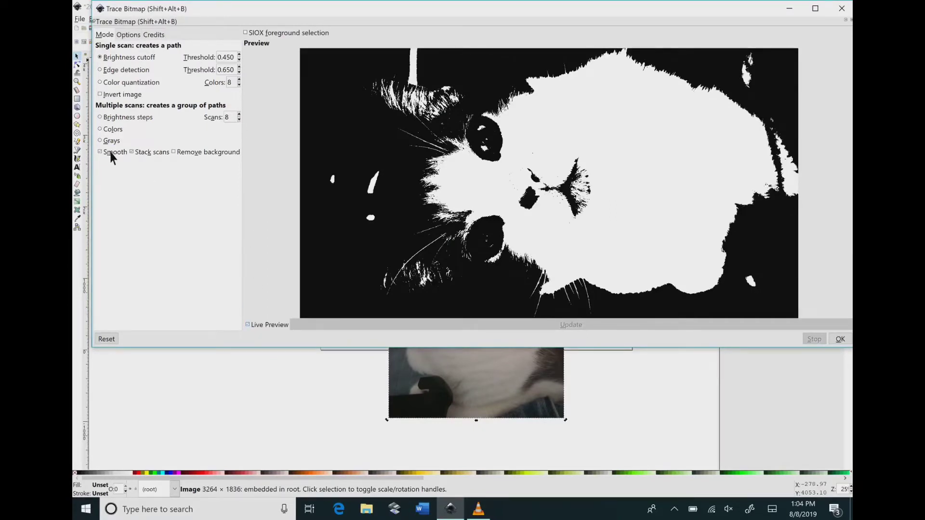
Set brightness Scans to 4, then return to the single Brightness cutoff trace
left_click(180, 153)
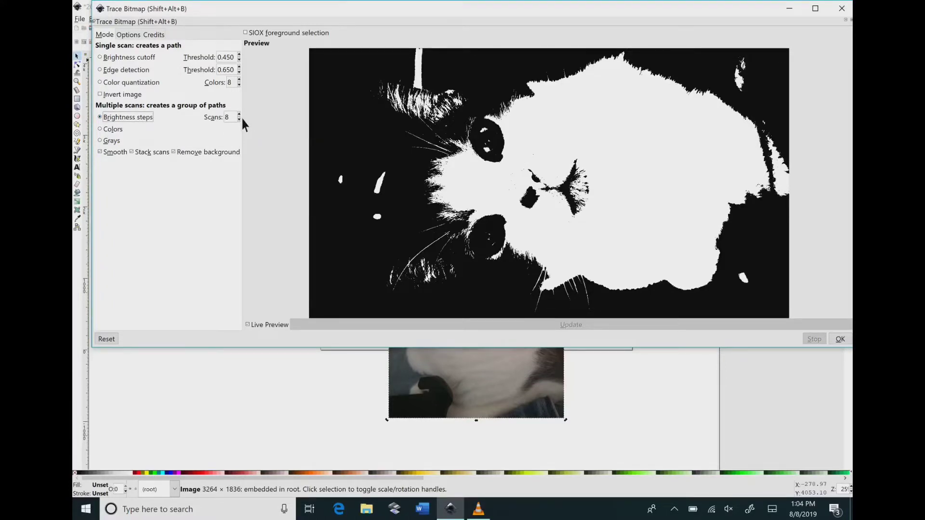
key("Tab")
type("2")
scroll(241, 114, "up", 2)
scroll(242, 120, "down", 3)
Nudge the Brightness cutoff threshold between 0.490 and 0.360, leaving it at 0.390
left_click(240, 55)
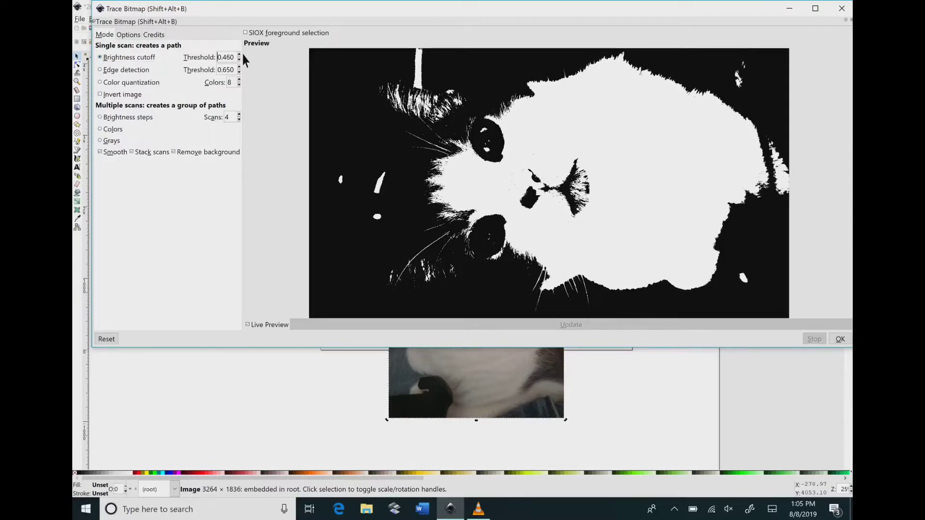
left_click(240, 55)
left_click(240, 55)
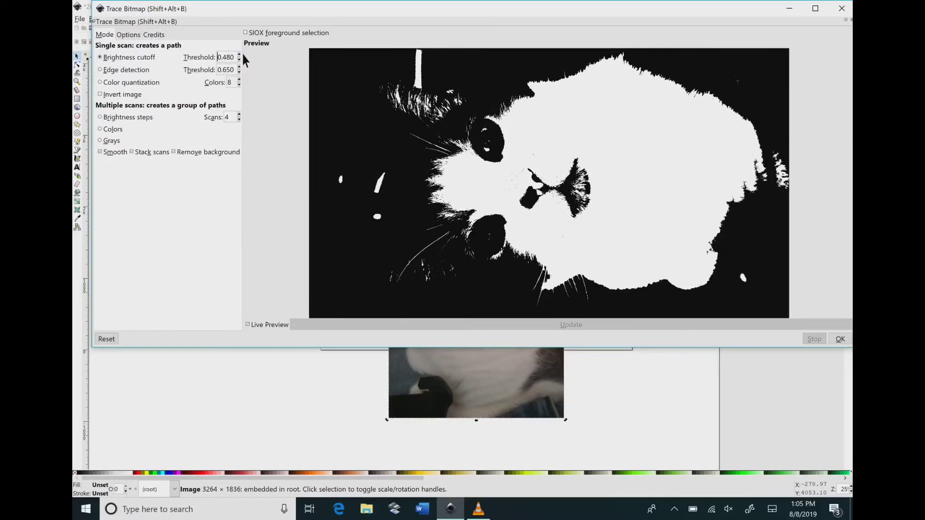
left_click(239, 55)
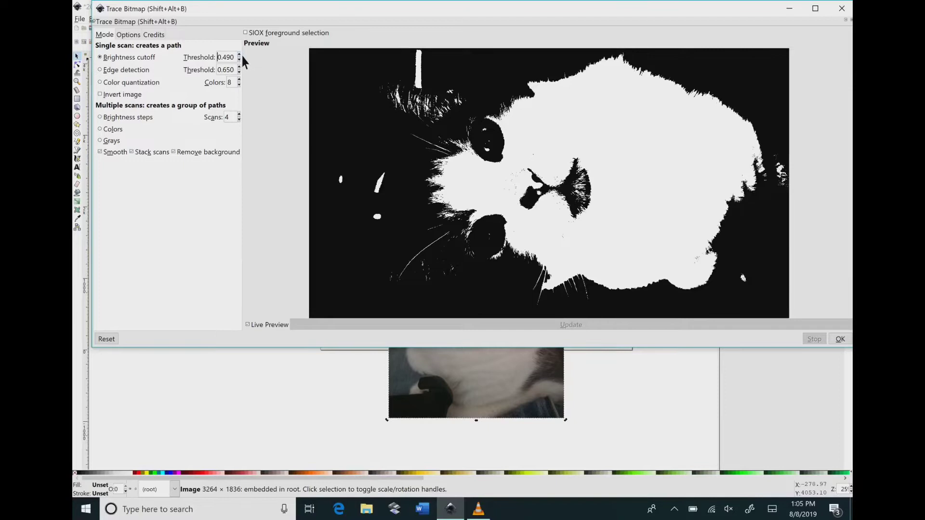
left_click(240, 59)
left_click(240, 59)
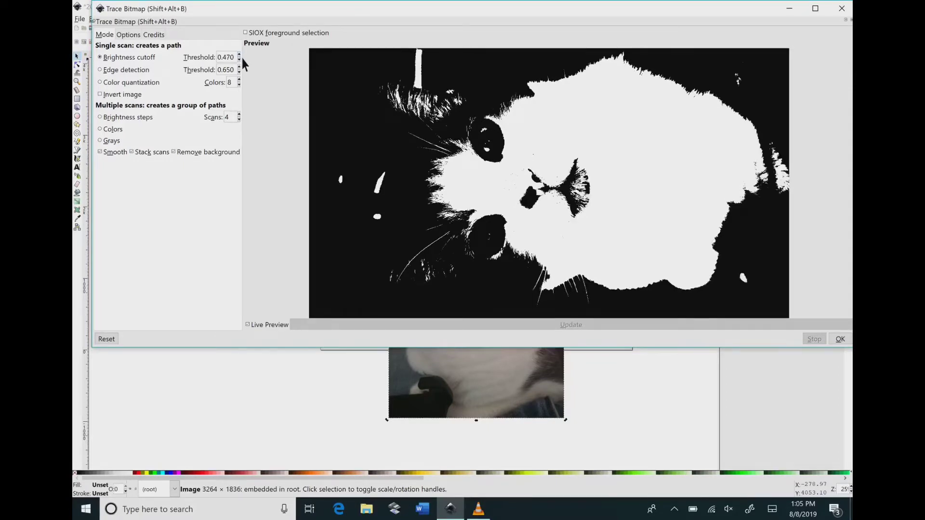
left_click(240, 59)
left_click(240, 59)
left_click(240, 60)
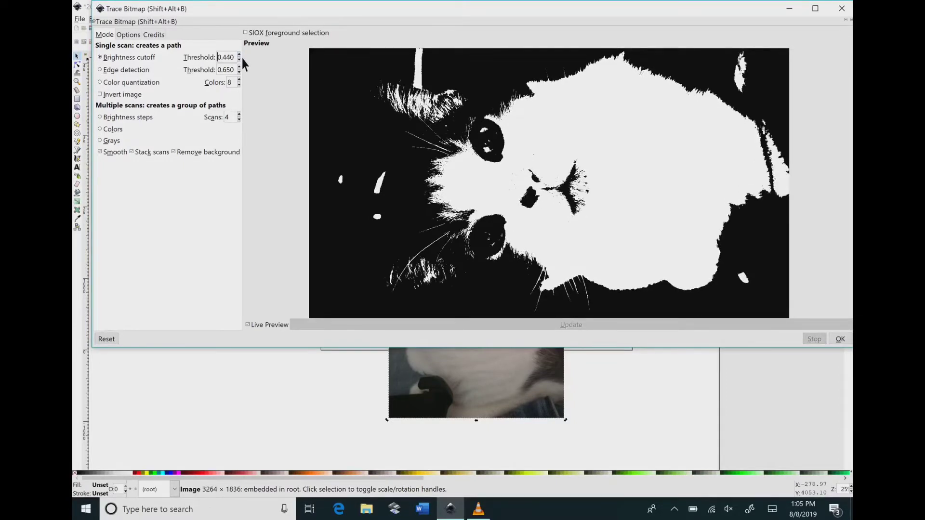
left_click(240, 59)
left_click(240, 59)
left_click(240, 59)
left_click(240, 59)
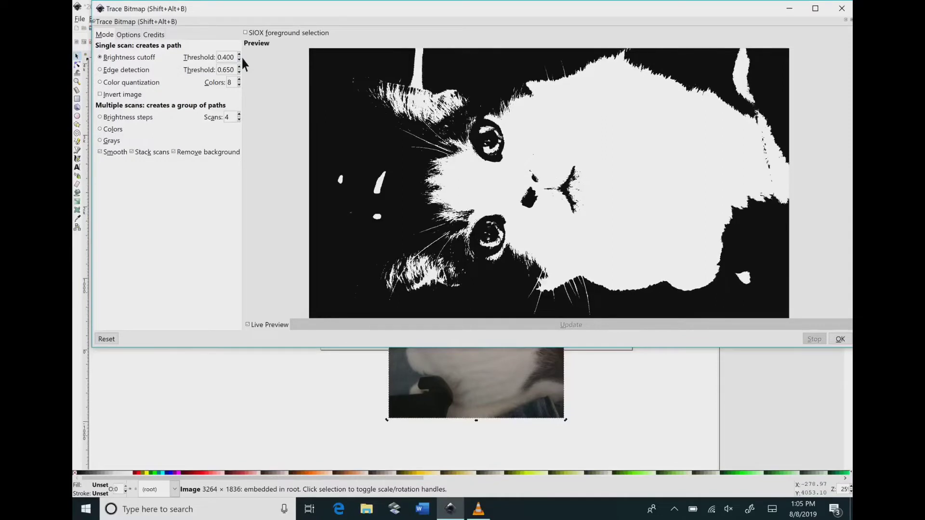
left_click(240, 59)
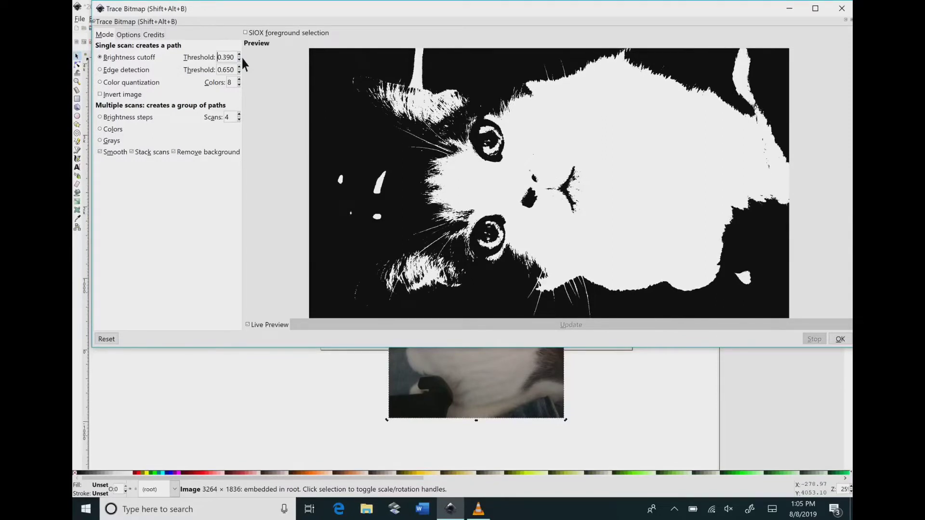
left_click(240, 59)
left_click(239, 60)
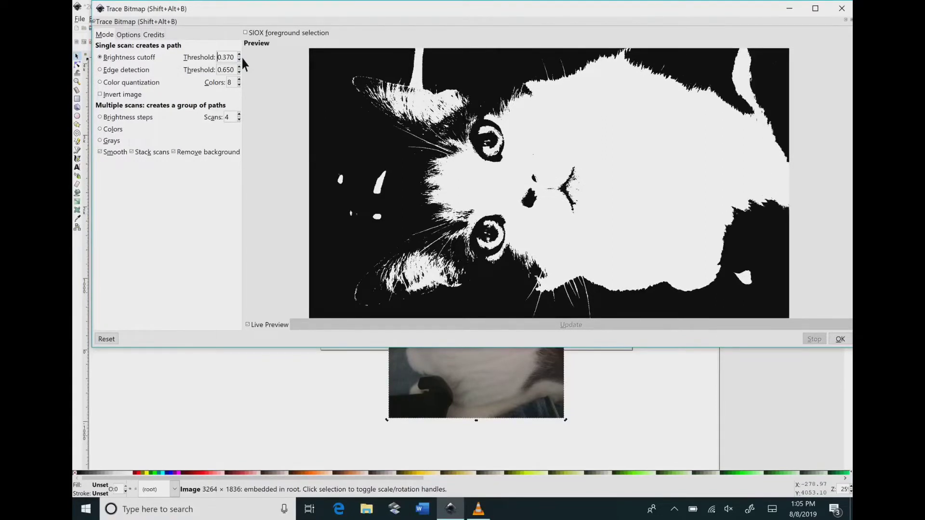
left_click(239, 59)
left_click(240, 55)
left_click(240, 55)
left_click(240, 56)
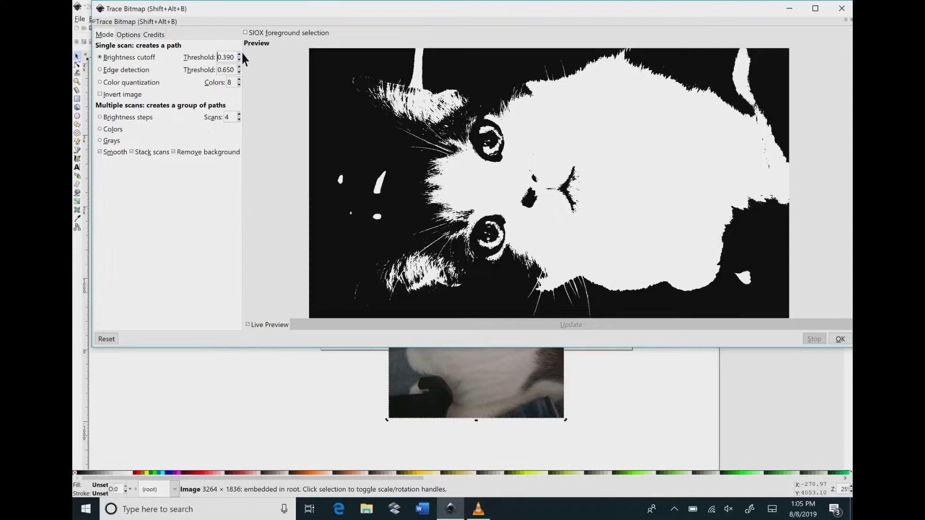
Switch the trace to Color quantization with 13 colours and Invert image ticked
left_click(105, 70)
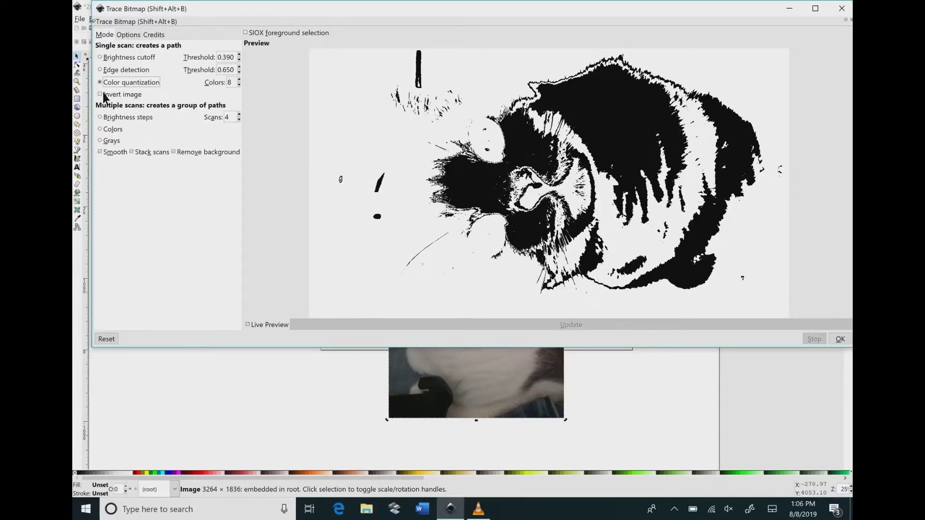
left_click(104, 96)
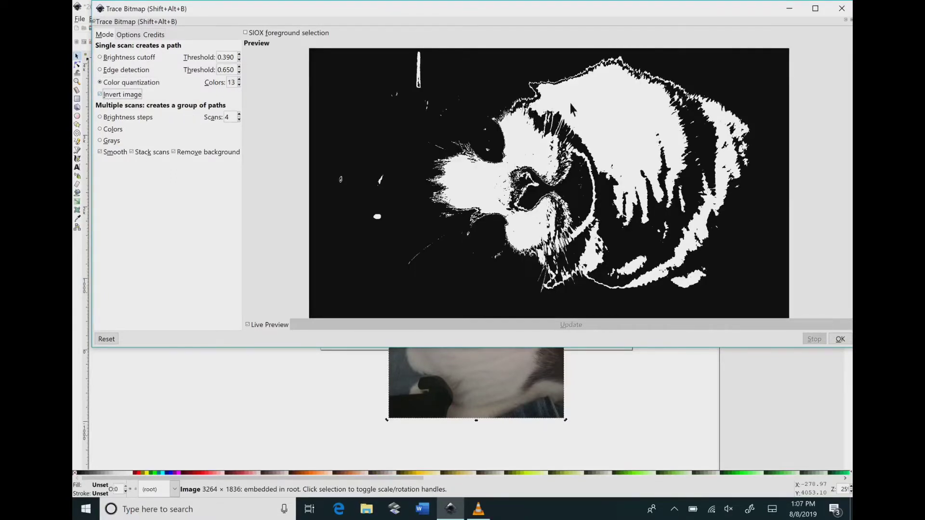
Return to uninverted Brightness cutoff at 0.390 and run the trace
left_click(121, 58)
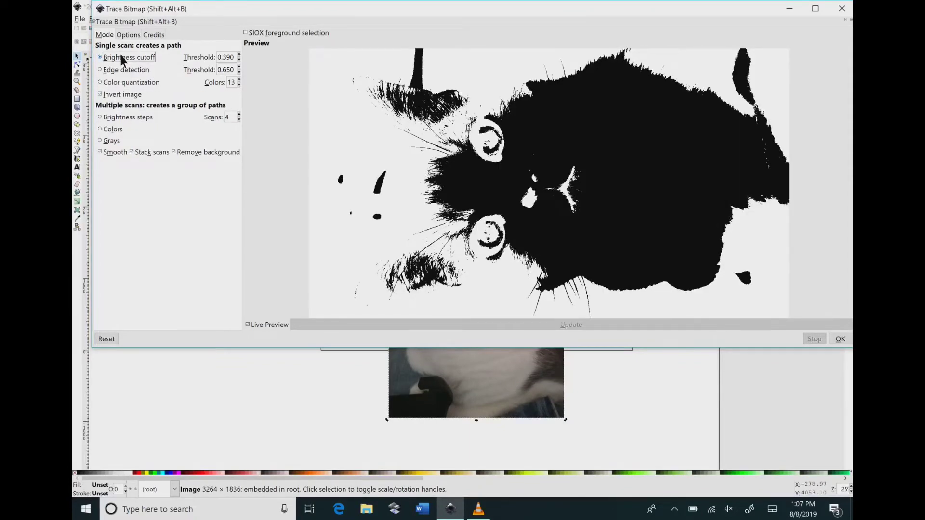
left_click(102, 96)
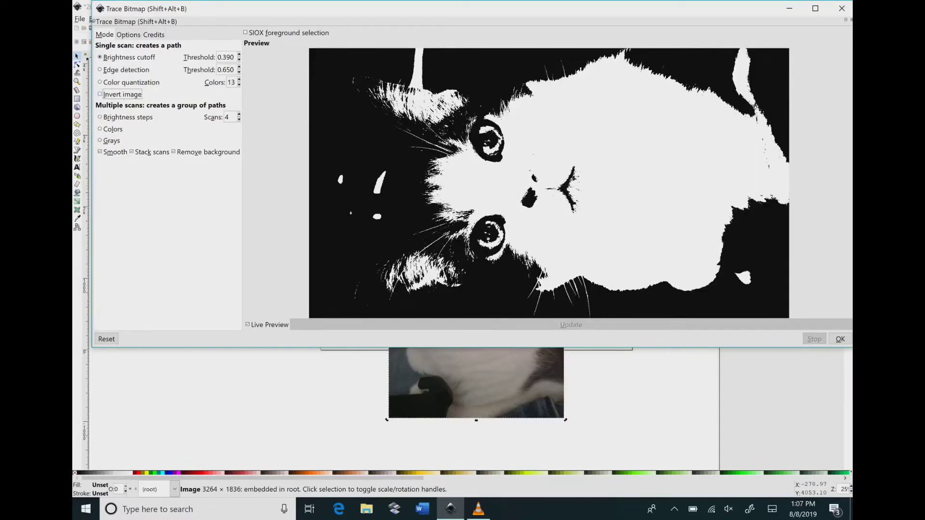
left_click(840, 339)
Close Trace Bitmap, start File > Save As, then cancel the save dialog without saving
left_click(847, 8)
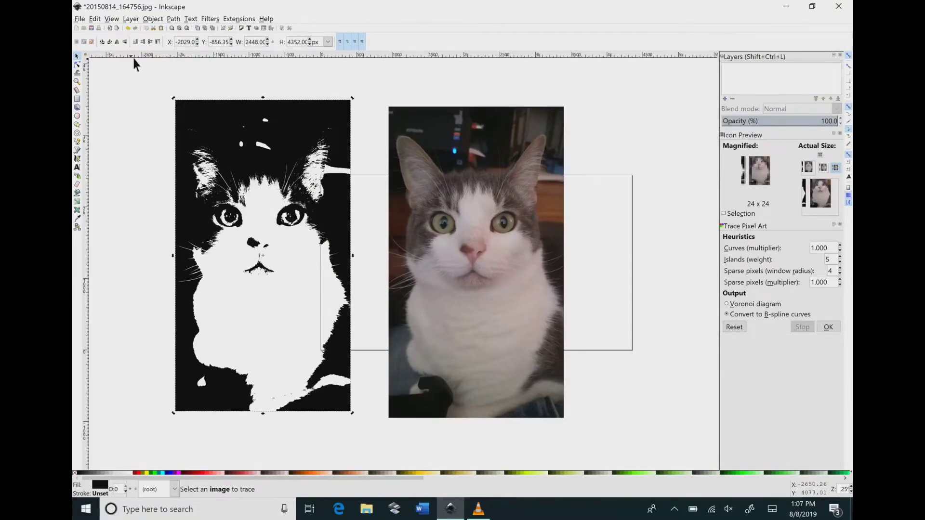
left_click(80, 19)
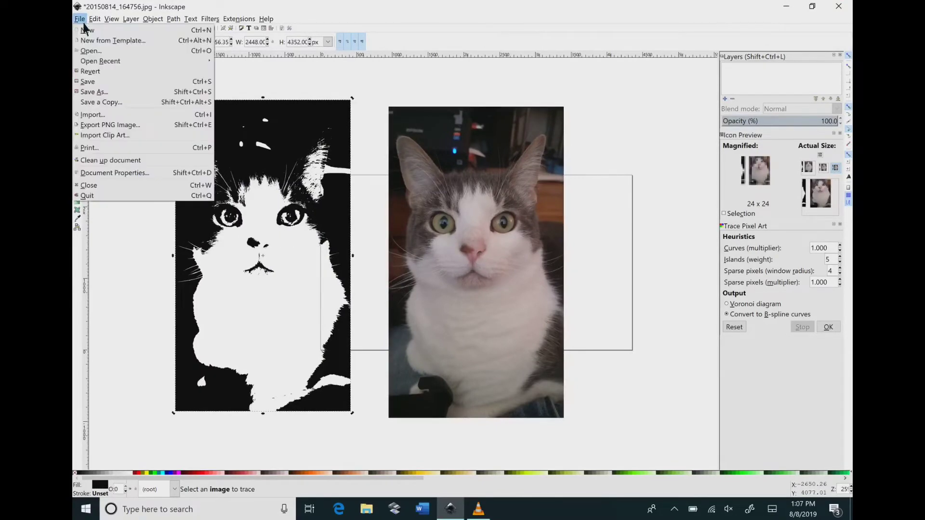
left_click(111, 92)
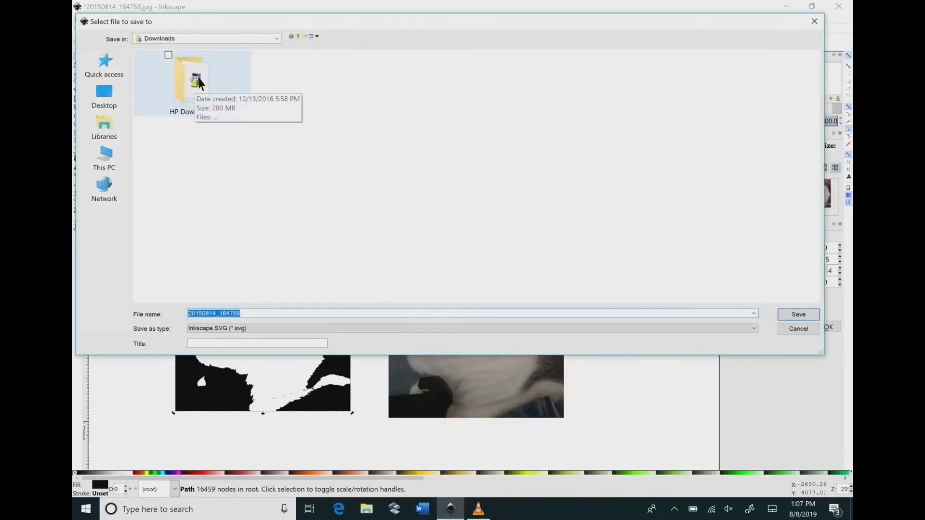
left_click(814, 22)
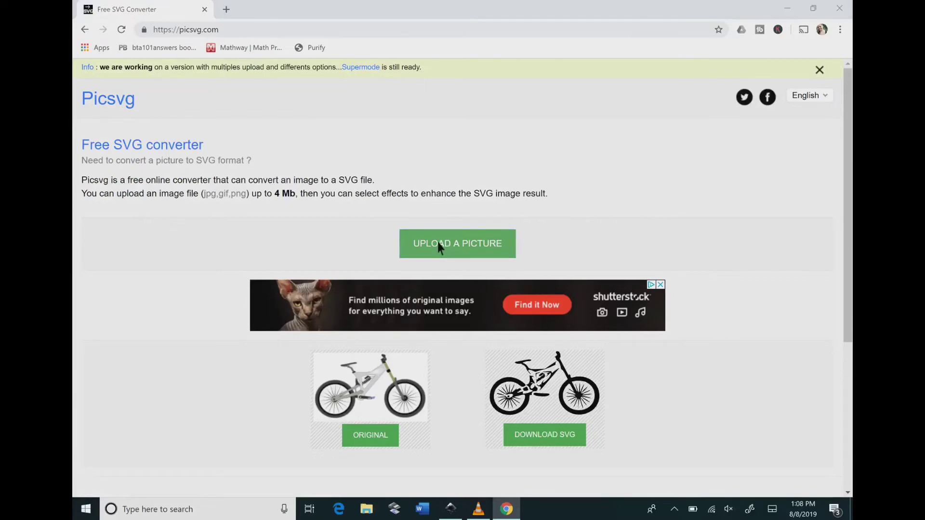
Upload the cat photo to Picsvg and scroll down to the conversion result
left_click(439, 245)
double_click(534, 166)
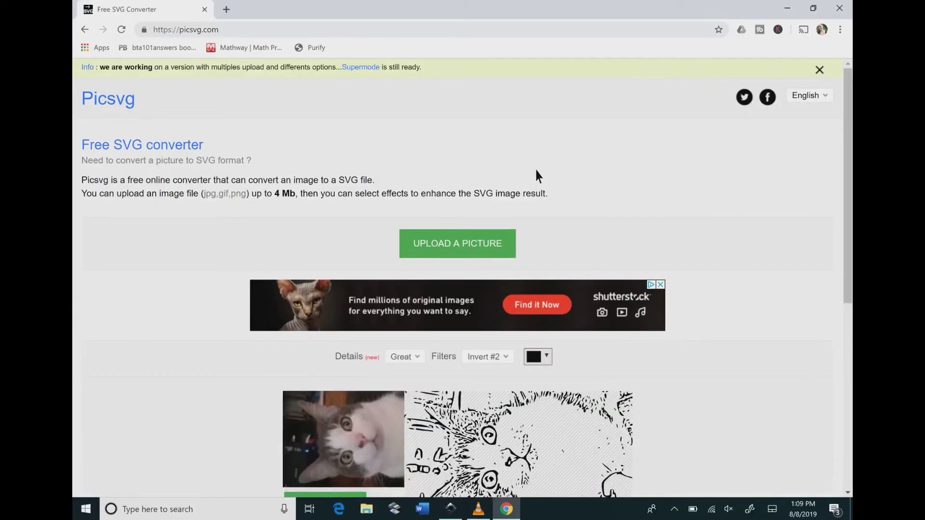
scroll(564, 226, "down", 5)
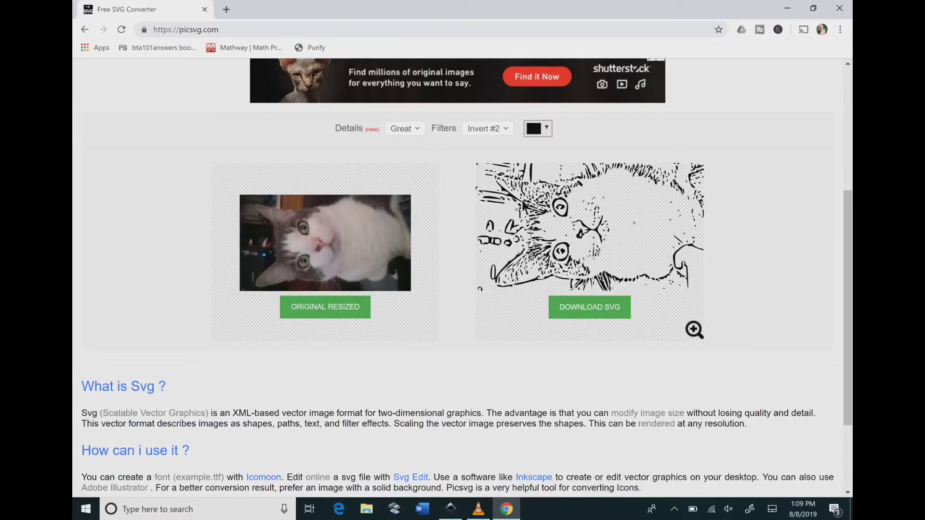
Preview the conversion with the Invert #1, Invert #3 and Invert #4 filters
left_click(505, 133)
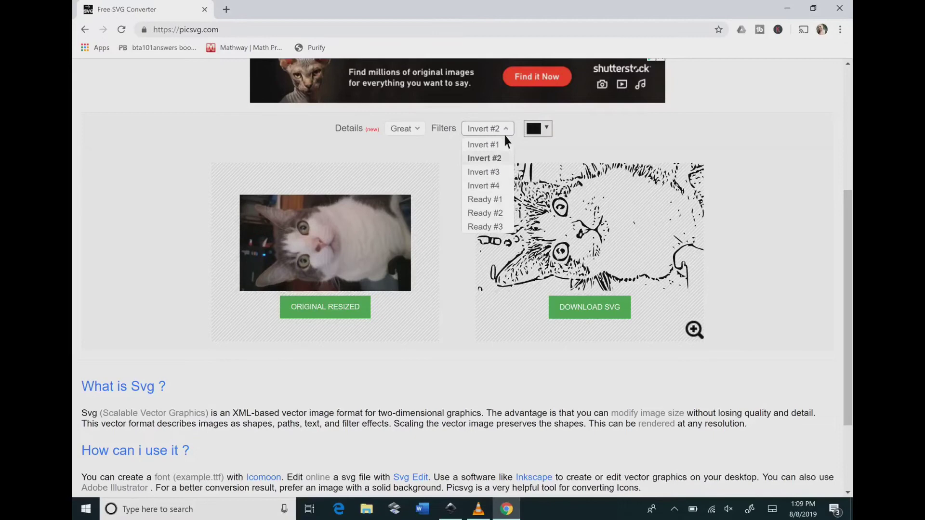
left_click(504, 142)
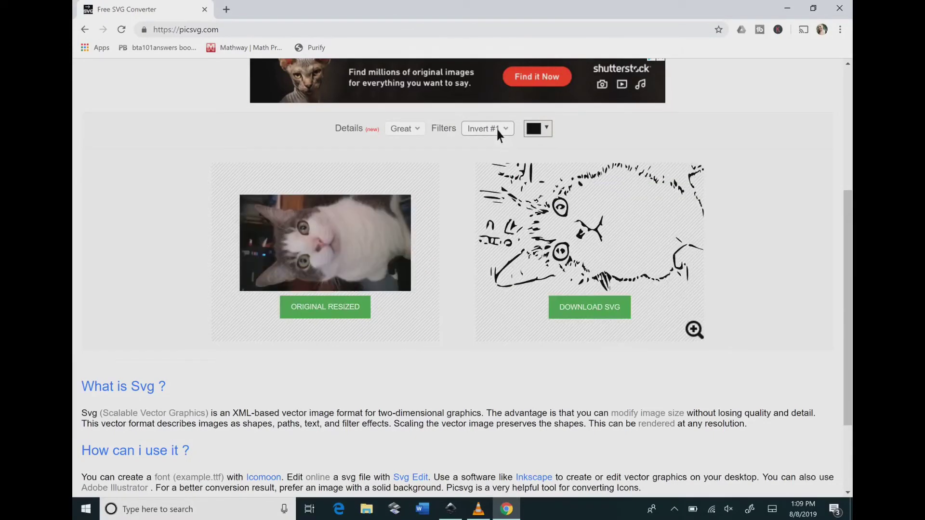
left_click(496, 133)
left_click(484, 170)
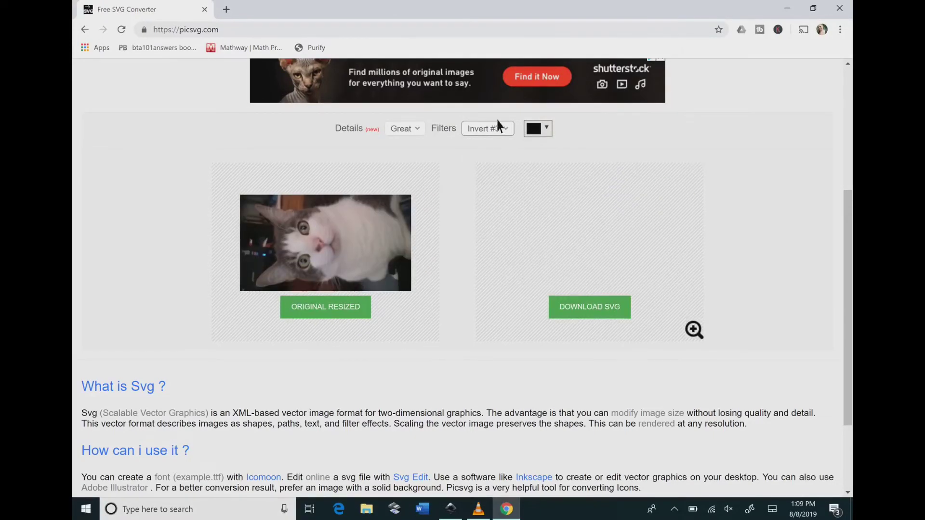
left_click(496, 129)
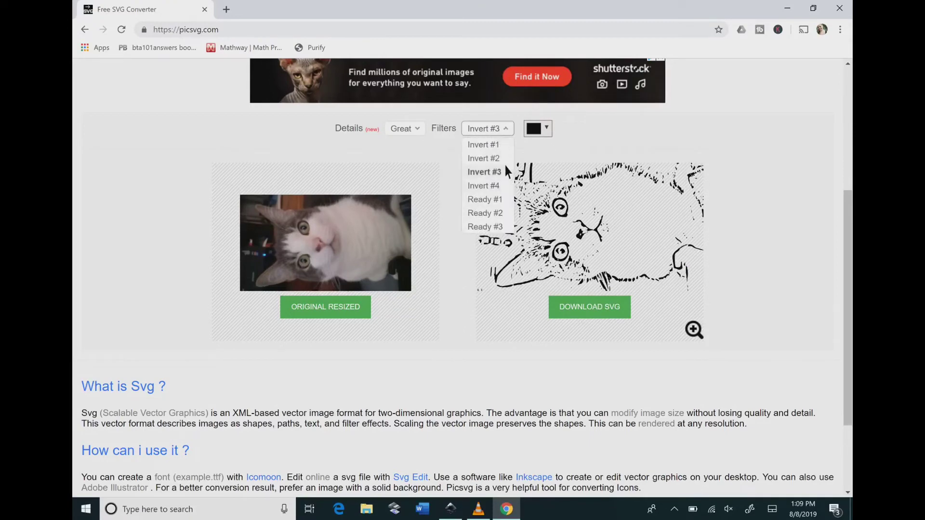
left_click(506, 181)
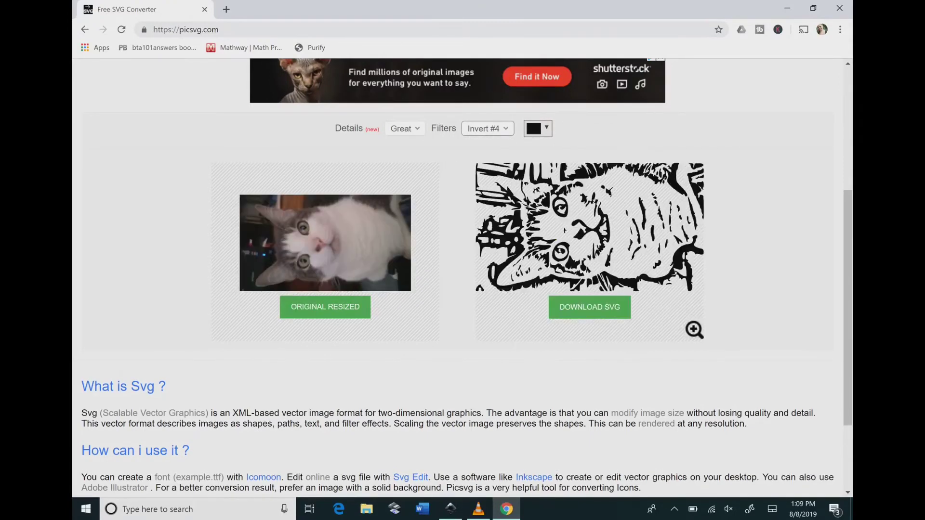
Preview the Ready #1 and Ready #2 filters, ending on Ready #3
left_click(484, 129)
left_click(490, 194)
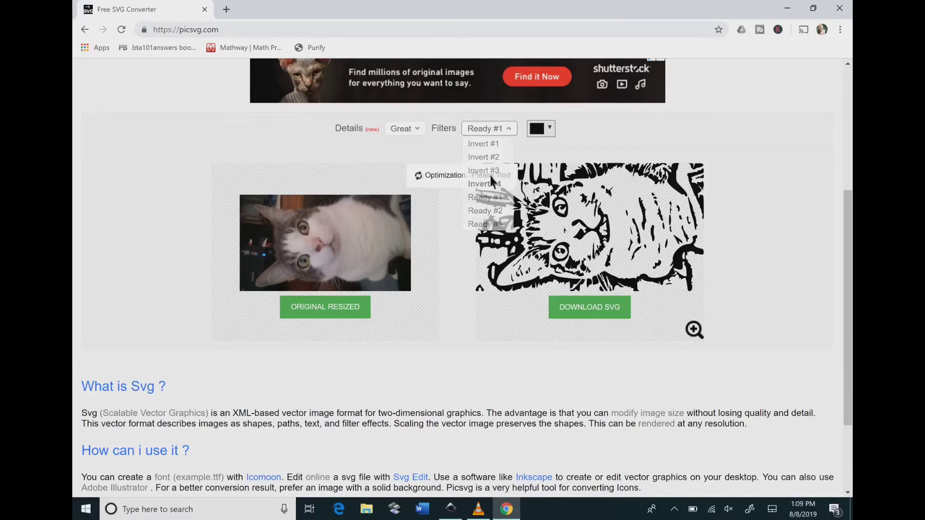
left_click(494, 129)
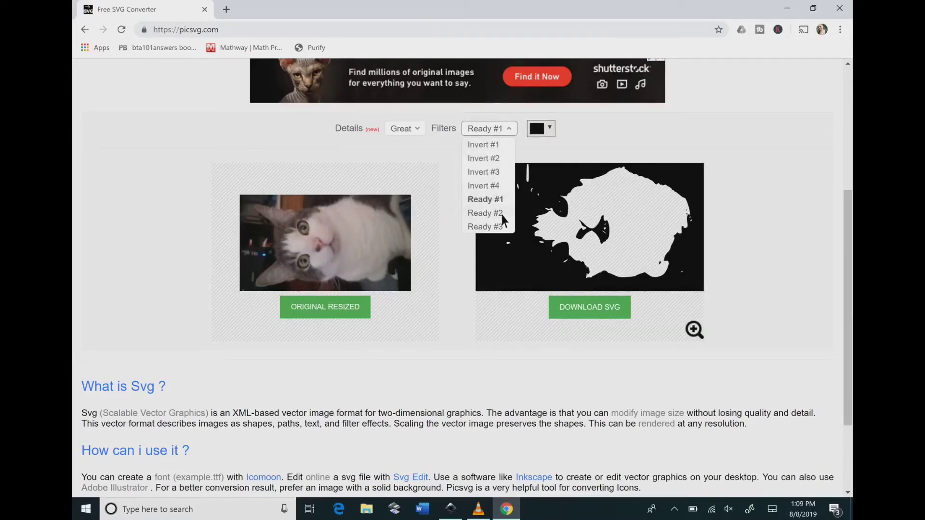
left_click(502, 216)
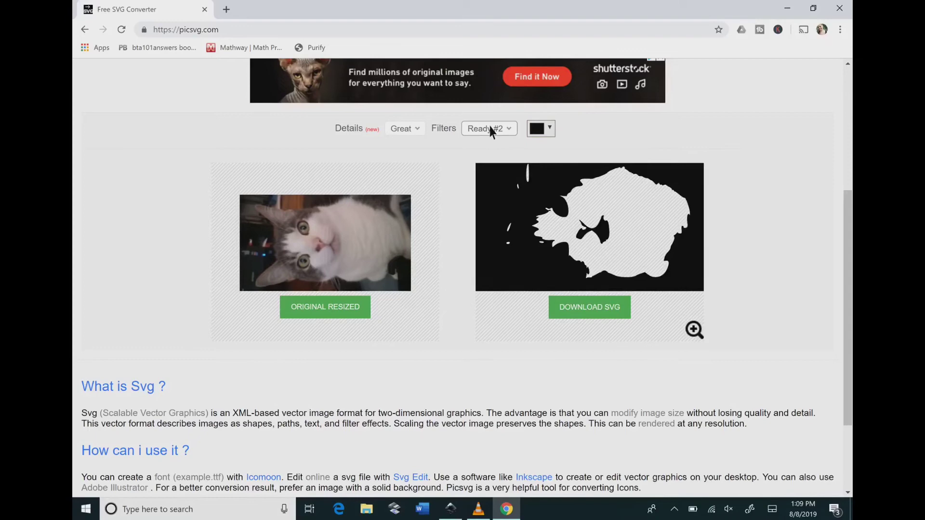
left_click(496, 128)
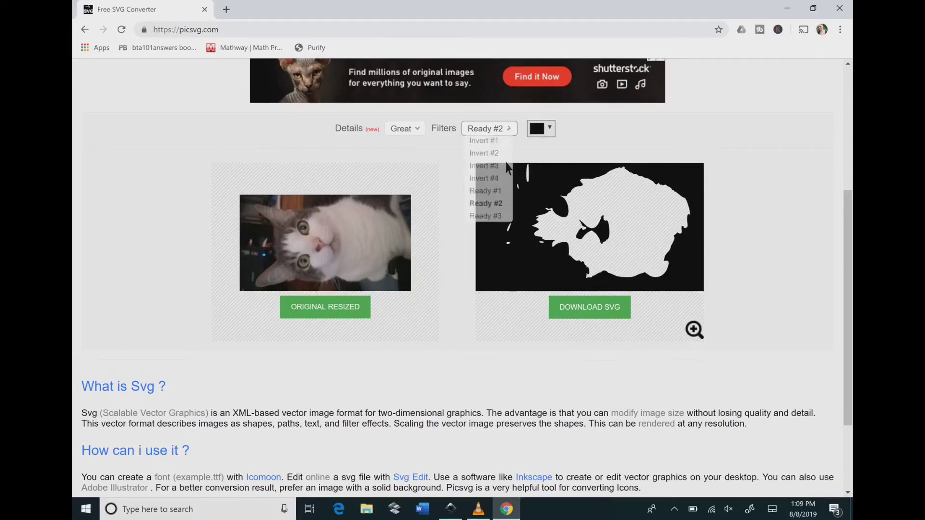
left_click(487, 216)
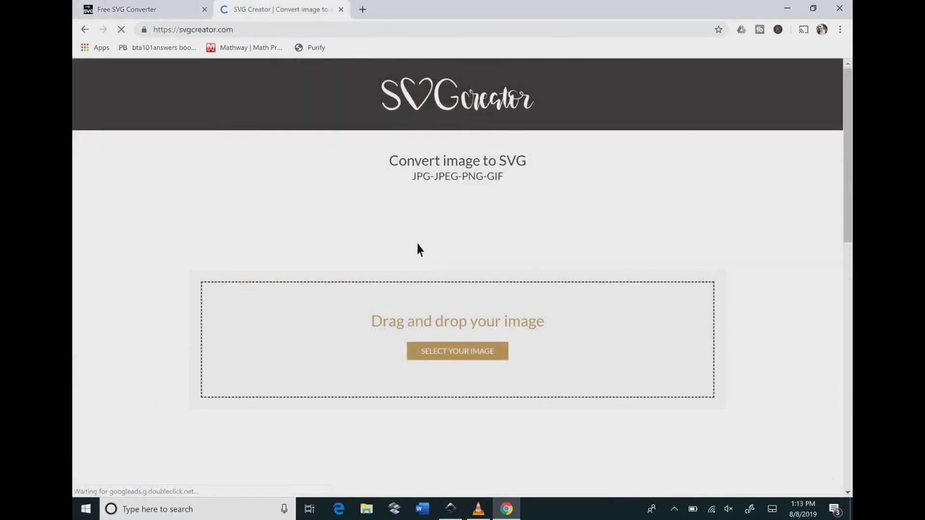
Convert the cat photo in SVG Creator and scroll through the resulting SVG download page
left_click(479, 351)
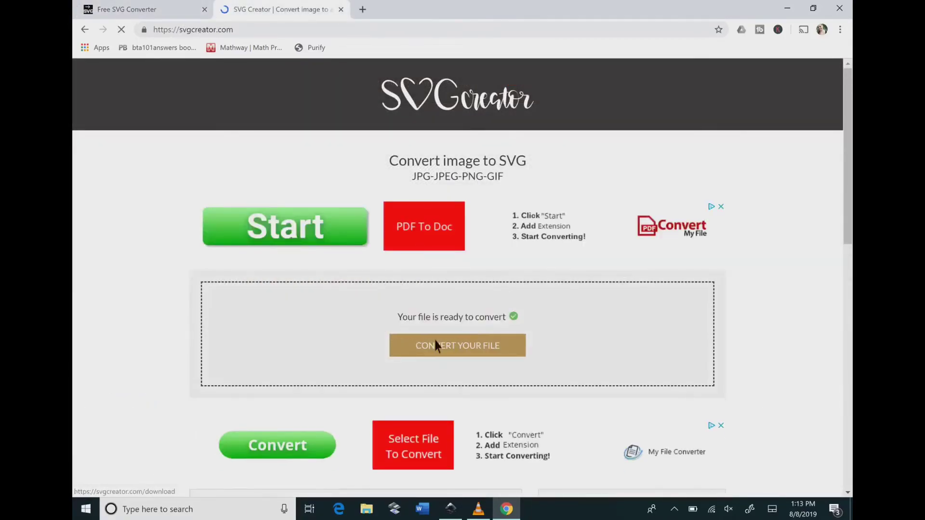
left_click(435, 346)
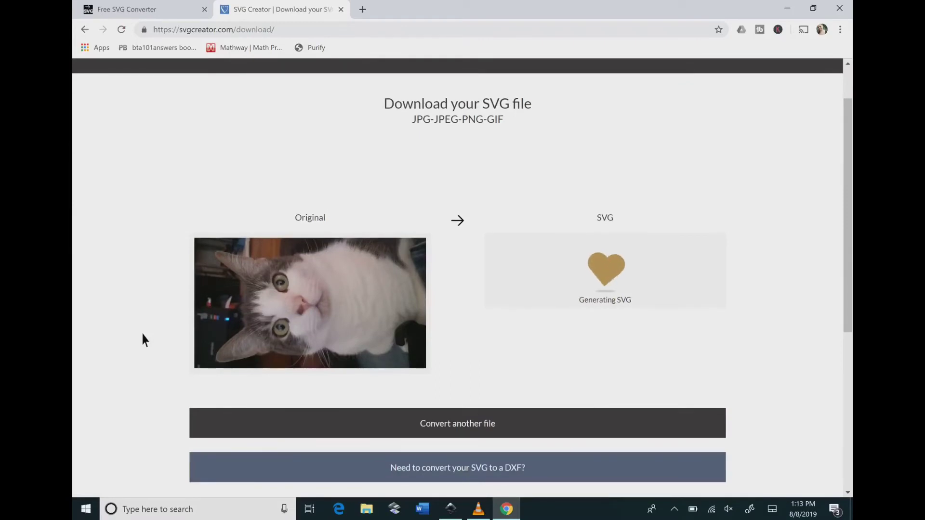
scroll(143, 334, "down", 6)
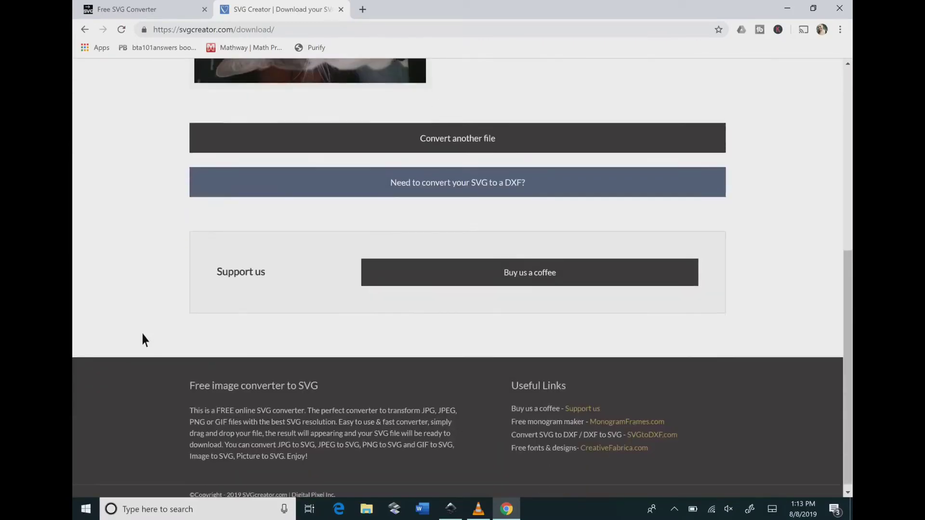
scroll(143, 334, "up", 5)
scroll(142, 334, "up", 2)
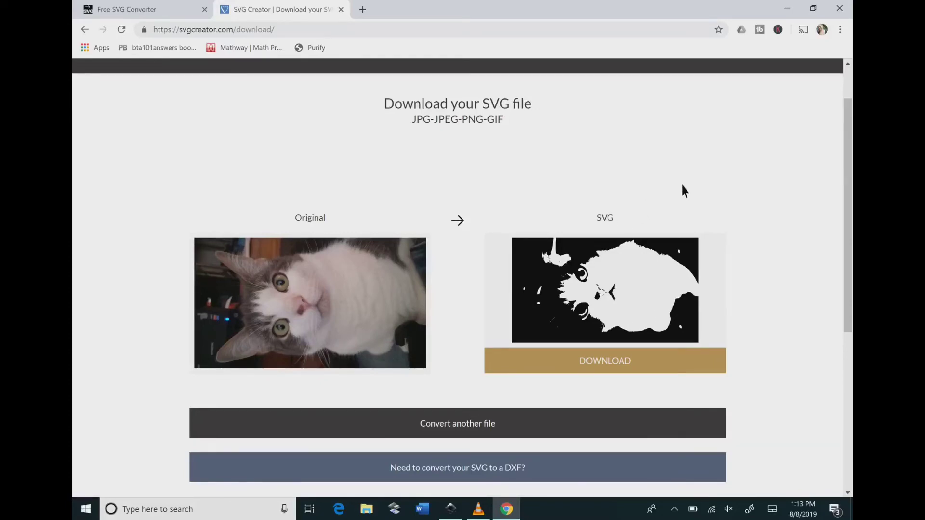
scroll(682, 190, "down", 2)
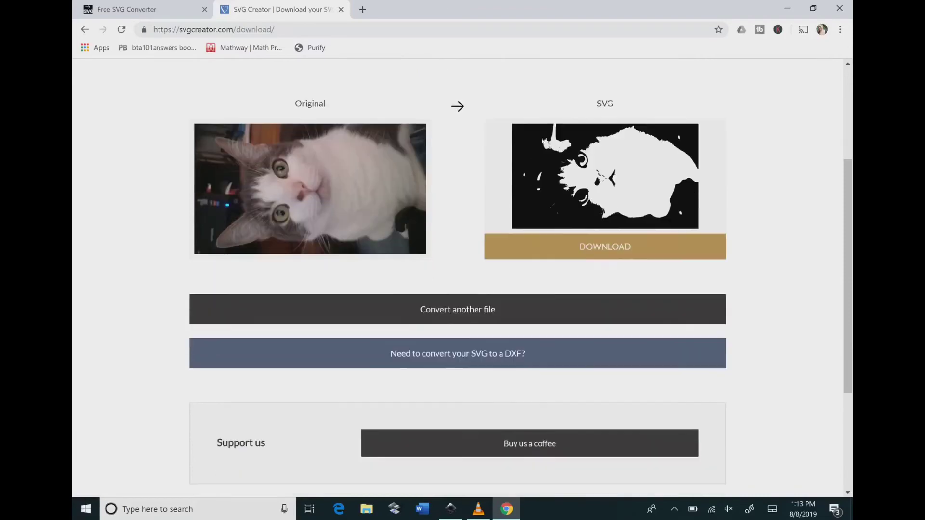
scroll(683, 190, "down", 1)
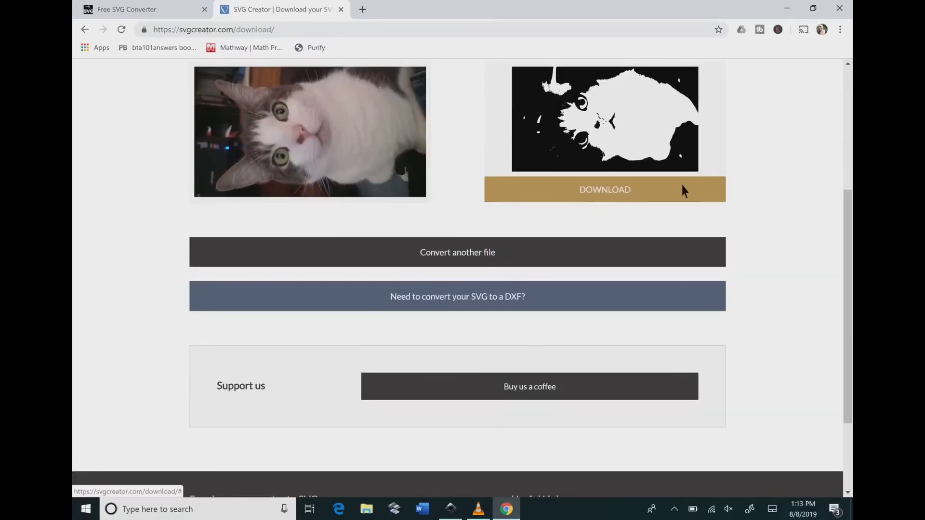
scroll(681, 185, "down", 2)
scroll(681, 185, "up", 6)
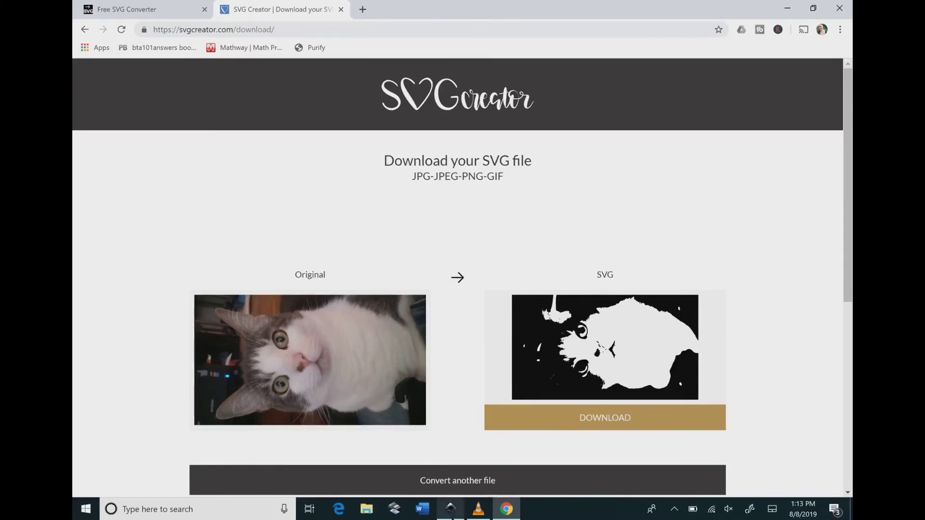
Bring the Inkscape window back to the front from the taskbar
mouse_move(450, 509)
left_click(427, 462)
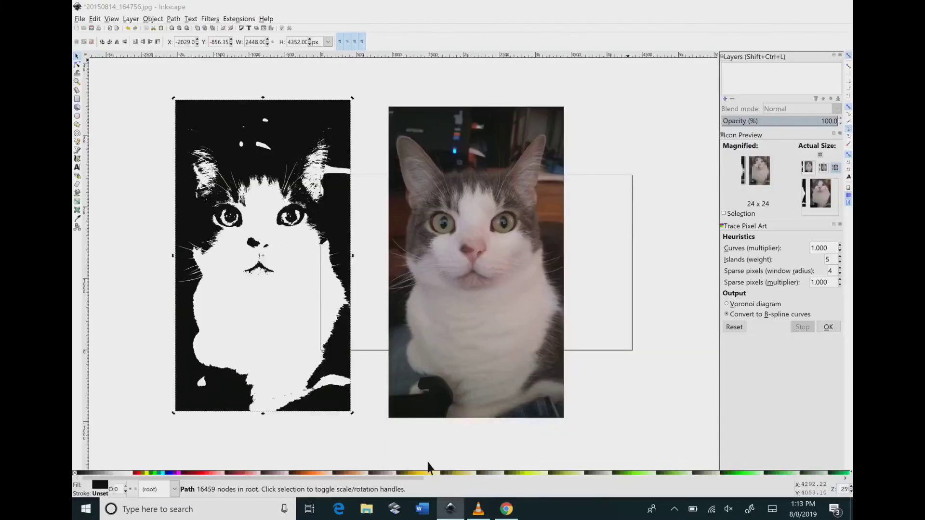